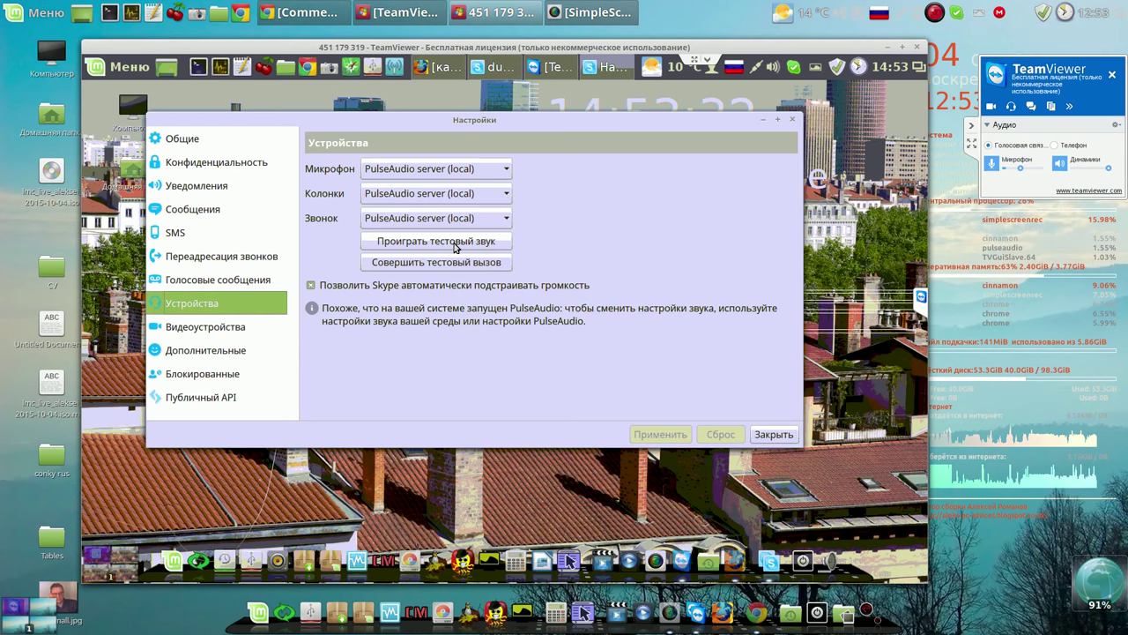
- Play the test sound from Skype's audio device settings
{"action": "left_click", "coordinate": [458, 247]}
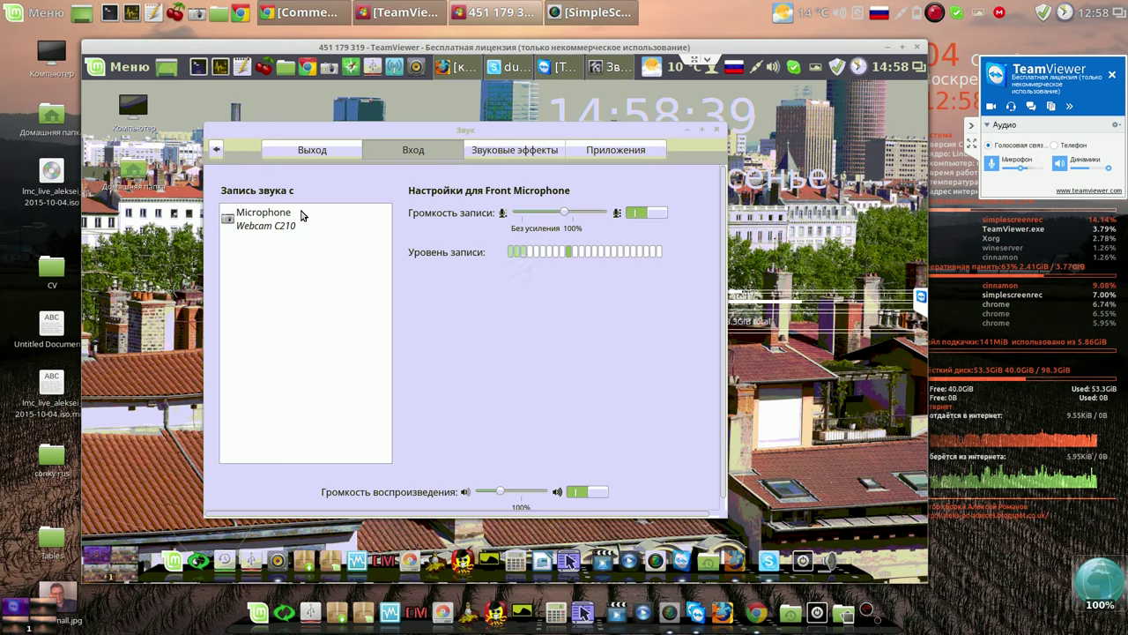
- Try different recording volume levels for the Webcam C210 microphone, from muted up to maximum
{"action": "left_click_drag", "start_coordinate": [566, 212], "coordinate": [580, 218]}
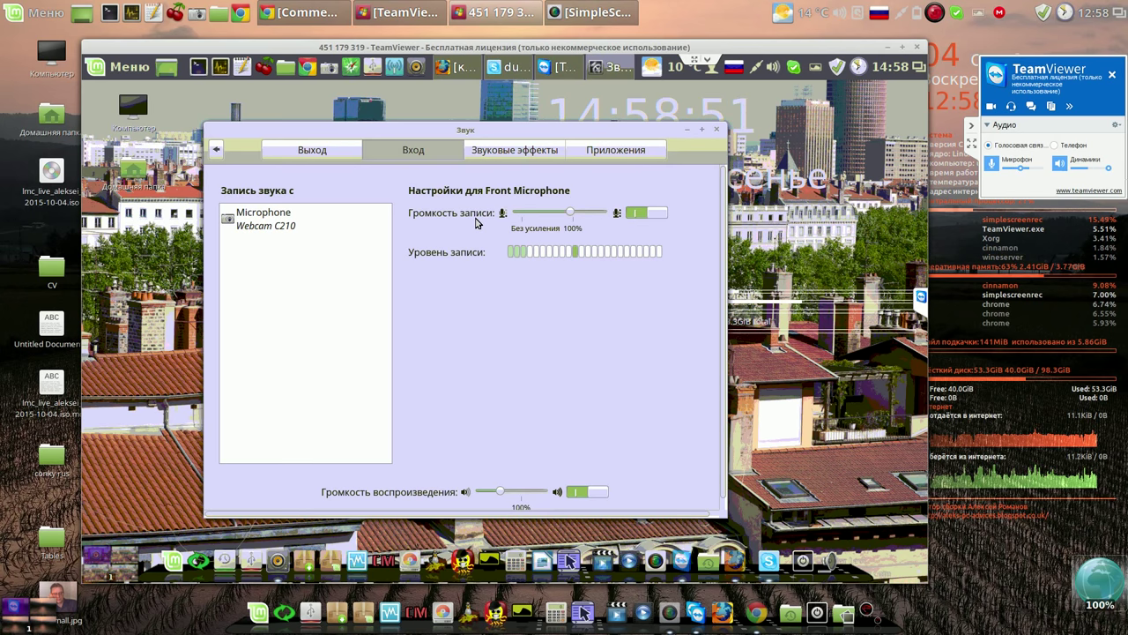
{"action": "left_click", "coordinate": [506, 217]}
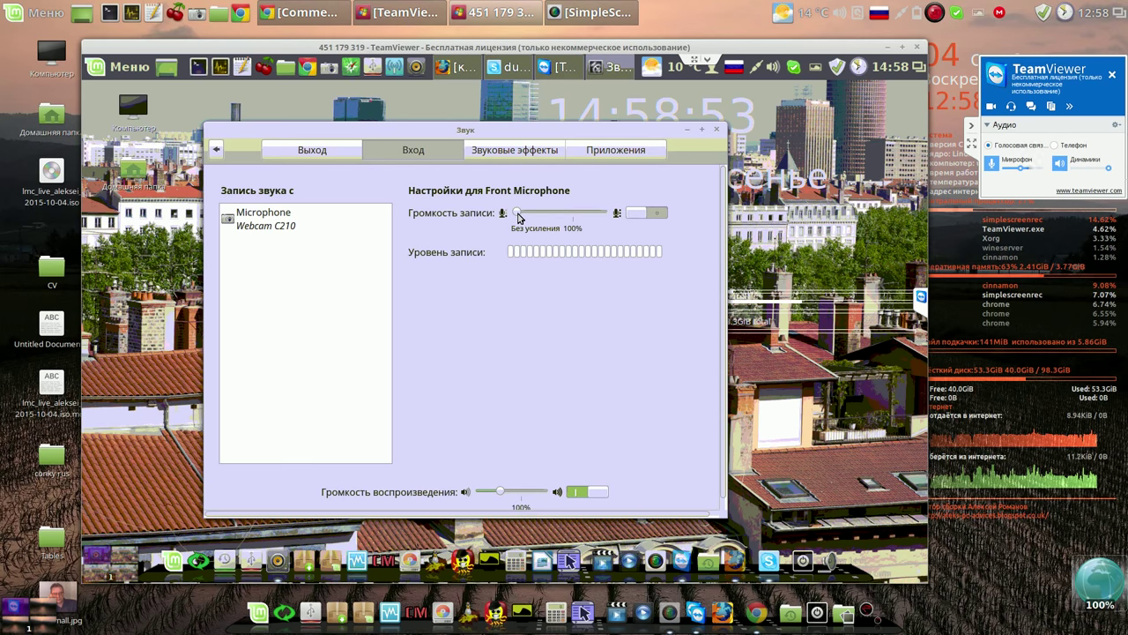
{"action": "left_click_drag", "start_coordinate": [520, 217], "coordinate": [581, 217]}
{"action": "scroll", "coordinate": [582, 216], "scroll_direction": "up", "scroll_amount": 3}
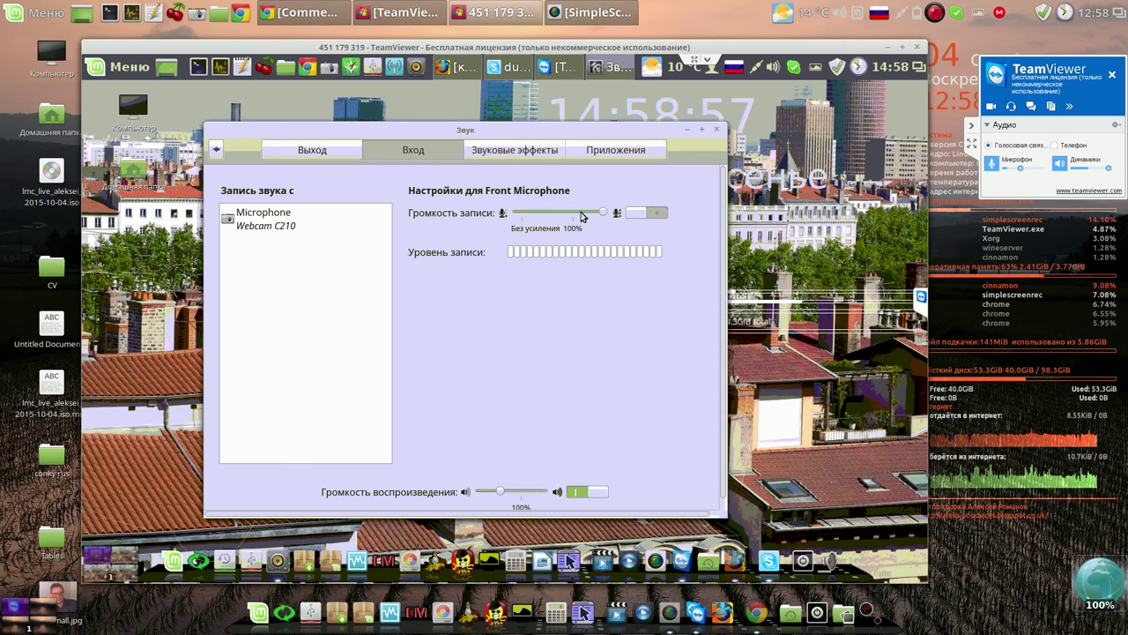
{"action": "scroll", "coordinate": [580, 217], "scroll_direction": "down", "scroll_amount": 10}
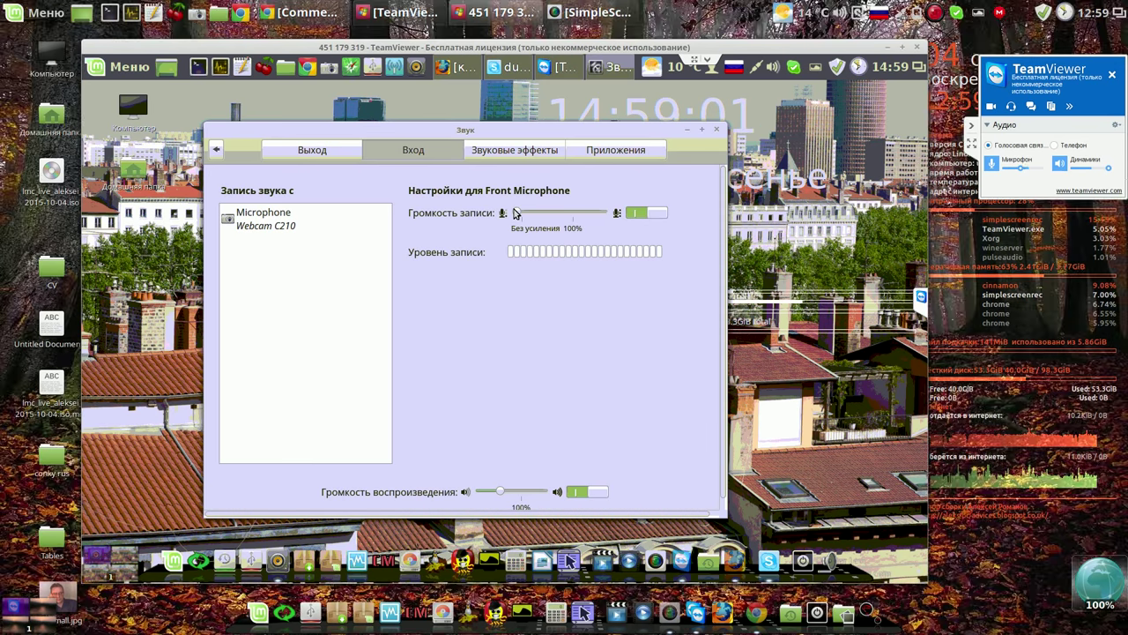
{"action": "scroll", "coordinate": [571, 218], "scroll_direction": "up", "scroll_amount": 5}
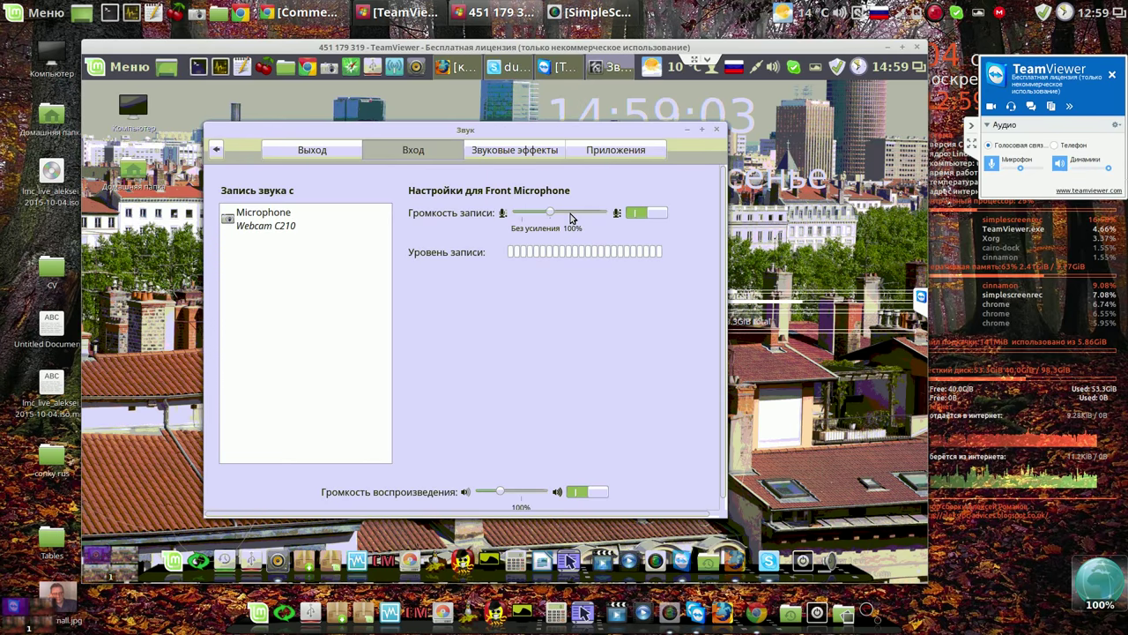
{"action": "scroll", "coordinate": [571, 218], "scroll_direction": "down", "scroll_amount": 5}
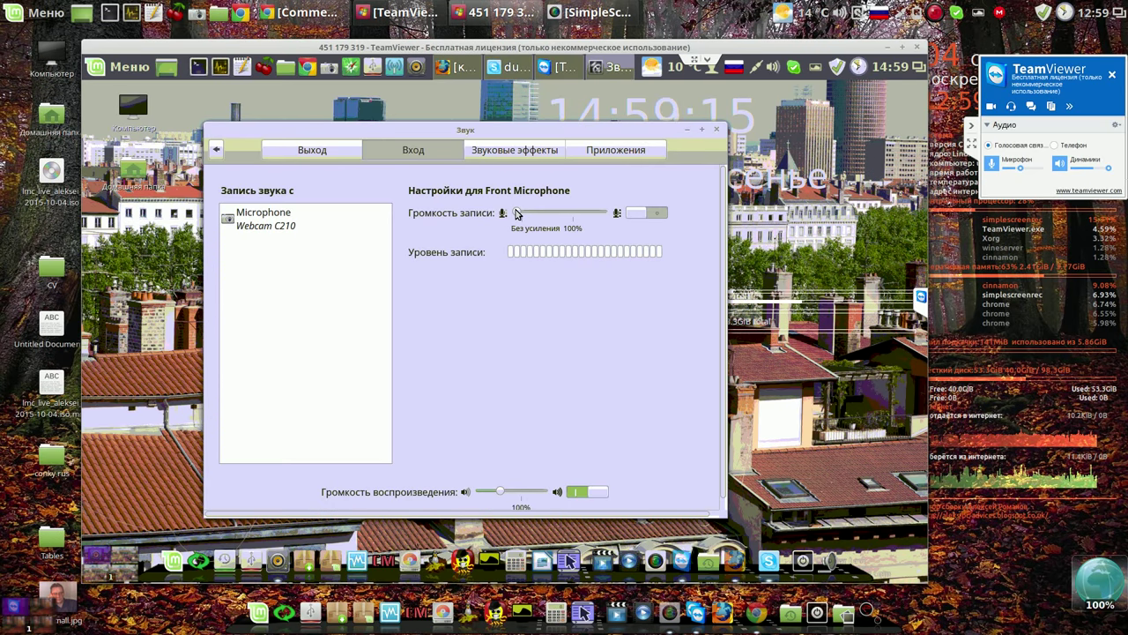
- Switch on recording for the webcam microphone and set its recording volume to 100%, closing the sound settings
{"action": "left_click_drag", "start_coordinate": [517, 213], "coordinate": [656, 217]}
{"action": "left_click", "coordinate": [655, 217]}
{"action": "left_click", "coordinate": [656, 217]}
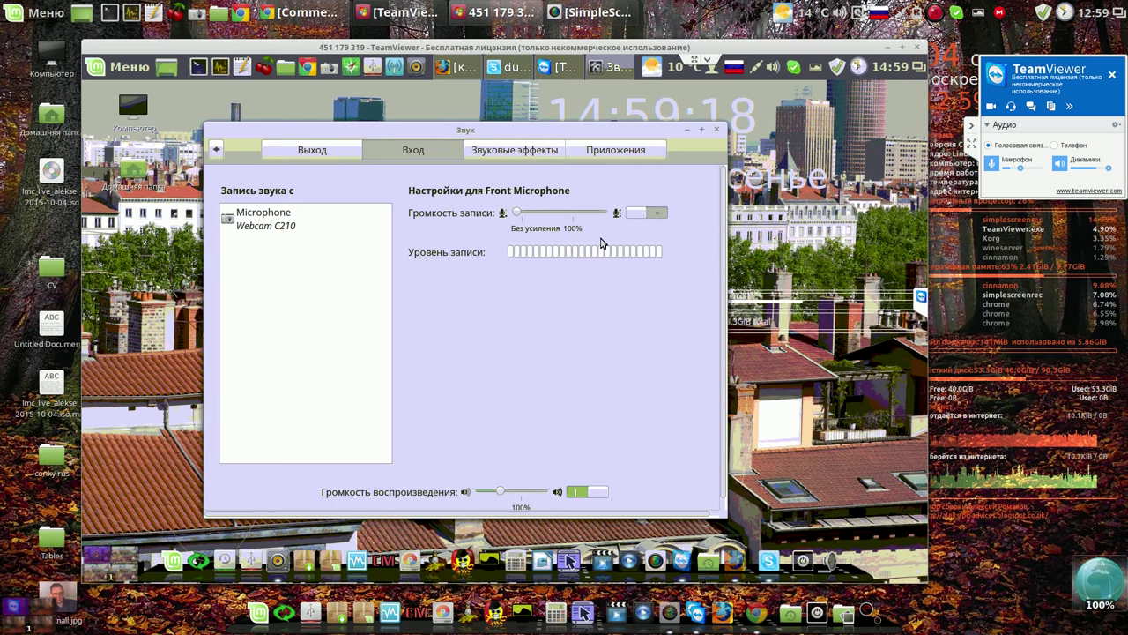
{"action": "left_click", "coordinate": [661, 215]}
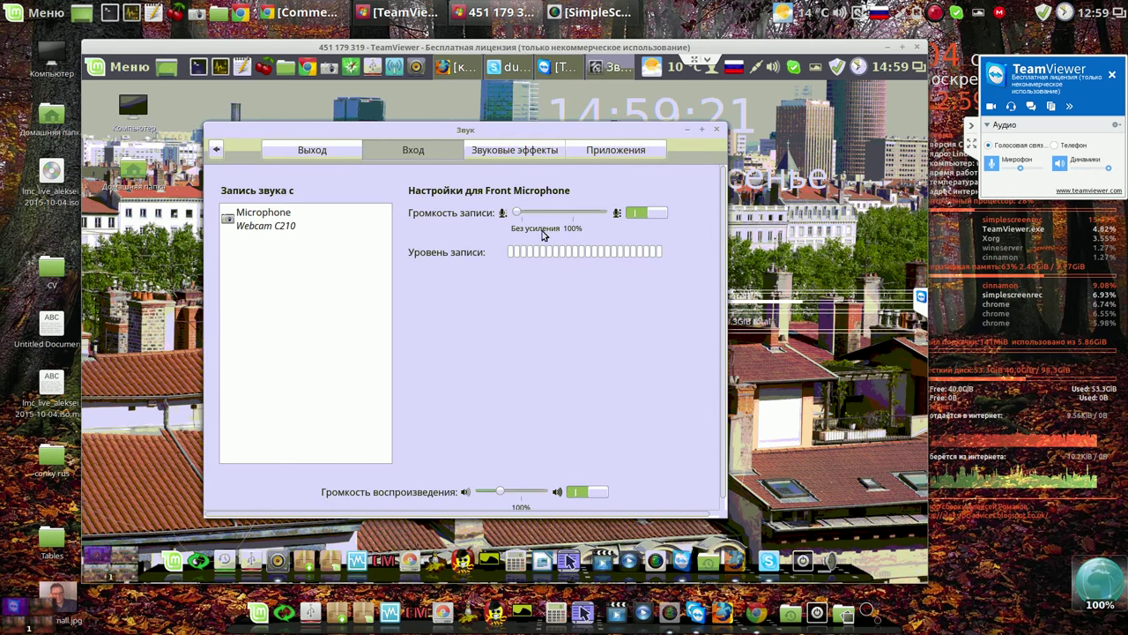
{"action": "left_click_drag", "start_coordinate": [517, 215], "coordinate": [574, 217]}
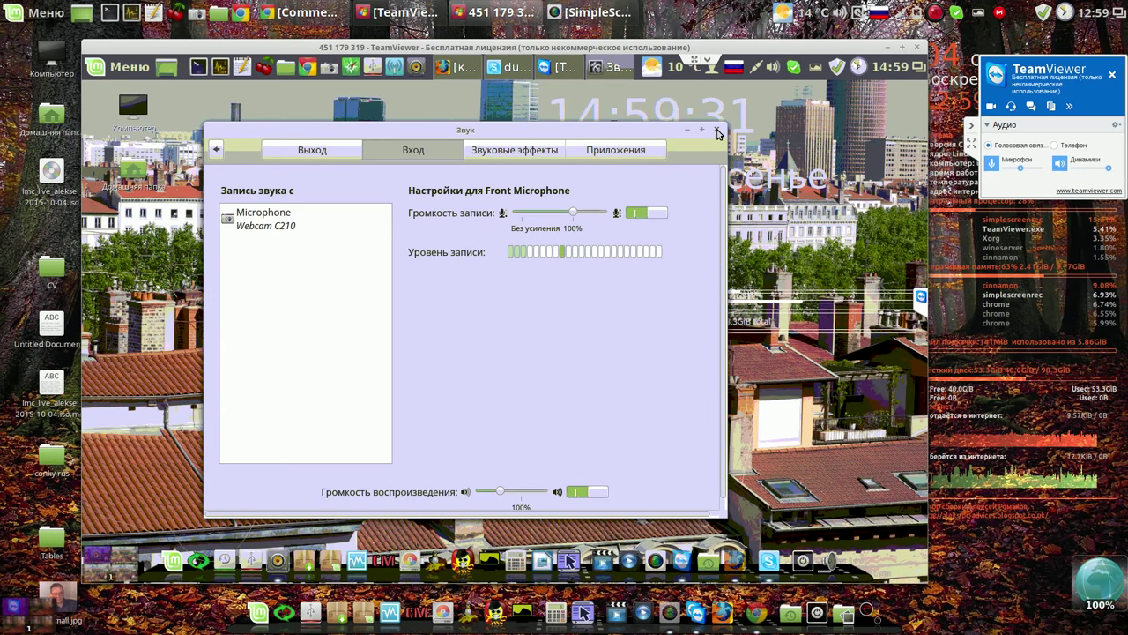
{"action": "left_click", "coordinate": [717, 131]}
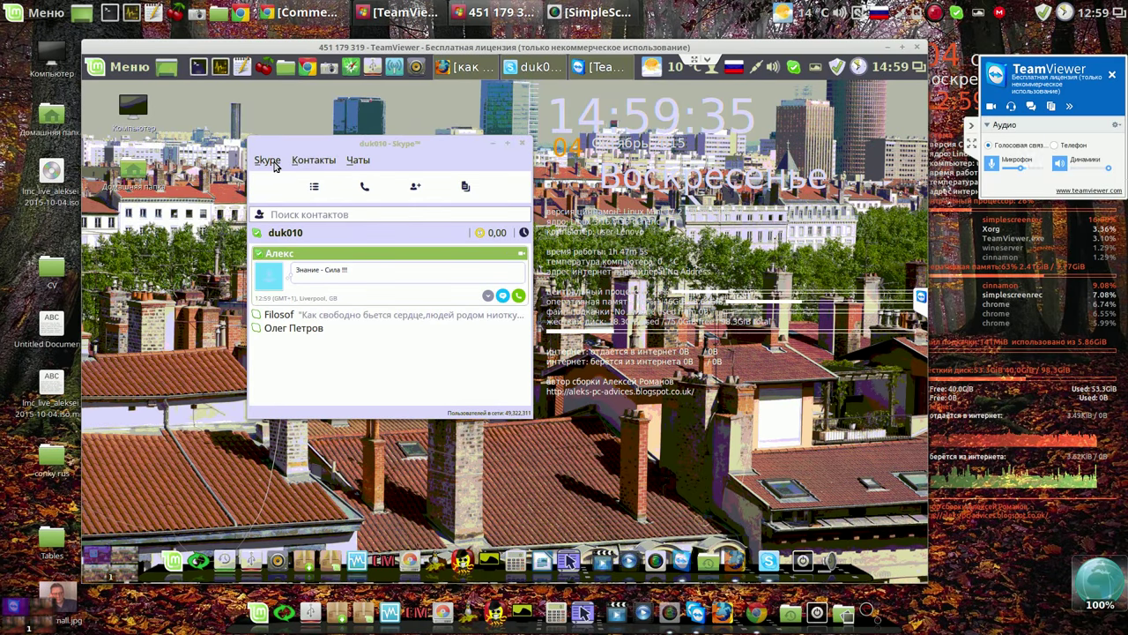
- Run a test call to Echo / Sound Test Service from Skype's audio device settings and close Skype's windows
{"action": "left_click", "coordinate": [268, 161]}
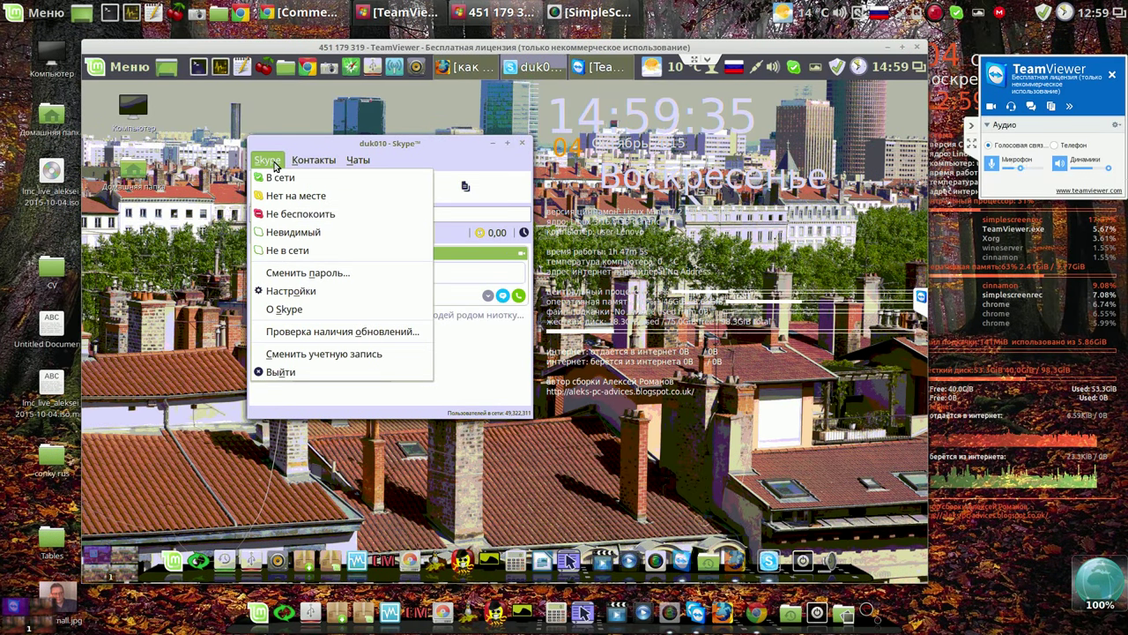
{"action": "left_click", "coordinate": [295, 292]}
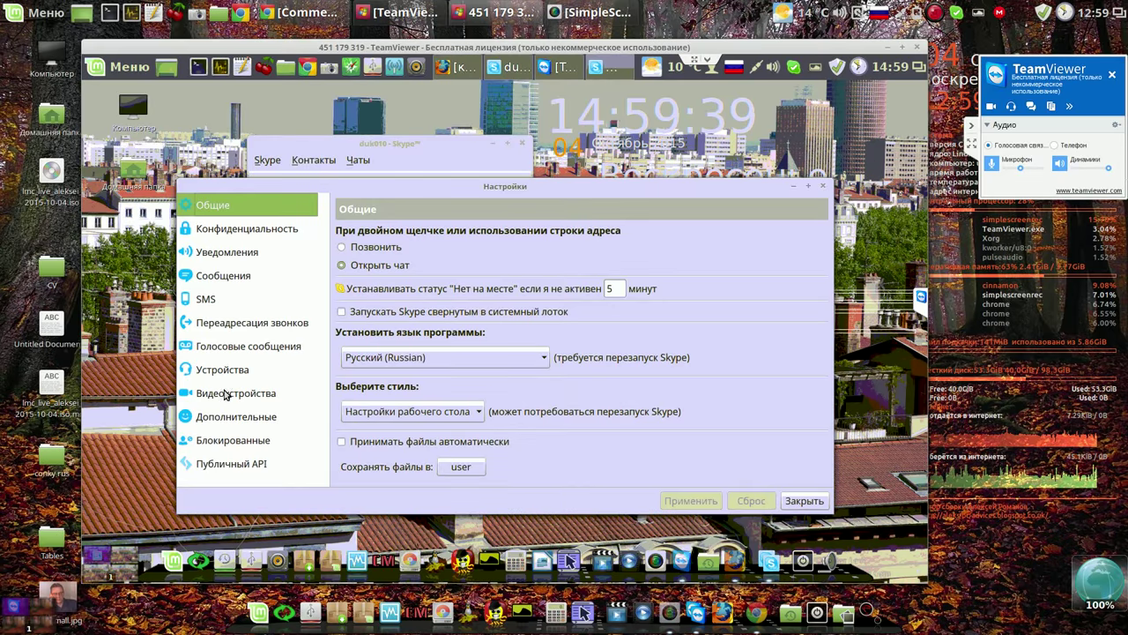
{"action": "left_click", "coordinate": [231, 372]}
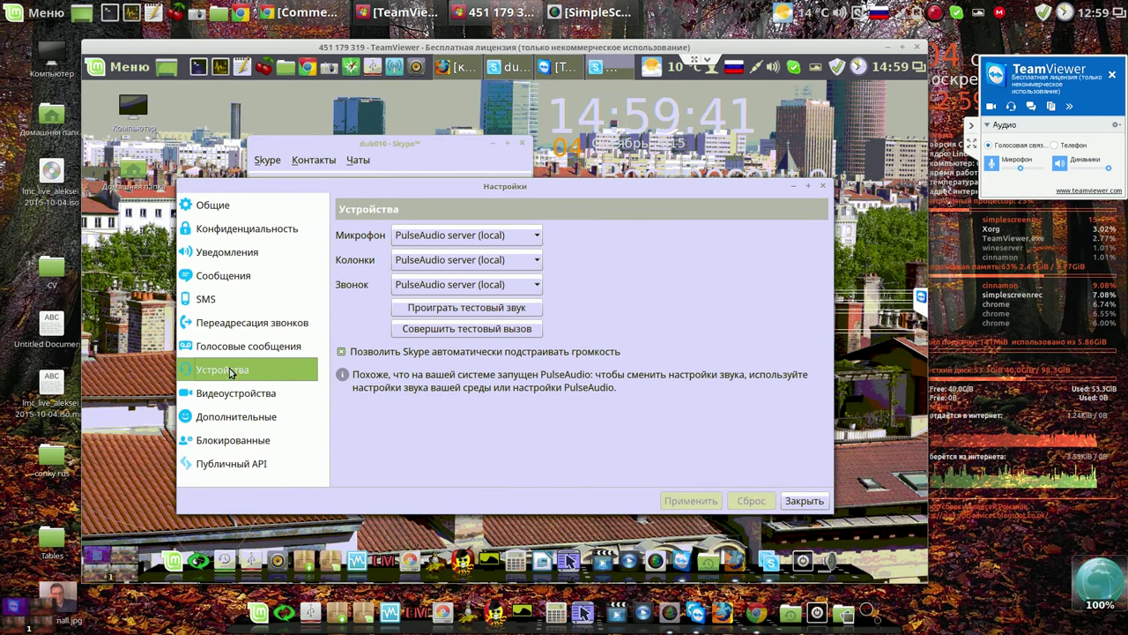
{"action": "left_click", "coordinate": [495, 331]}
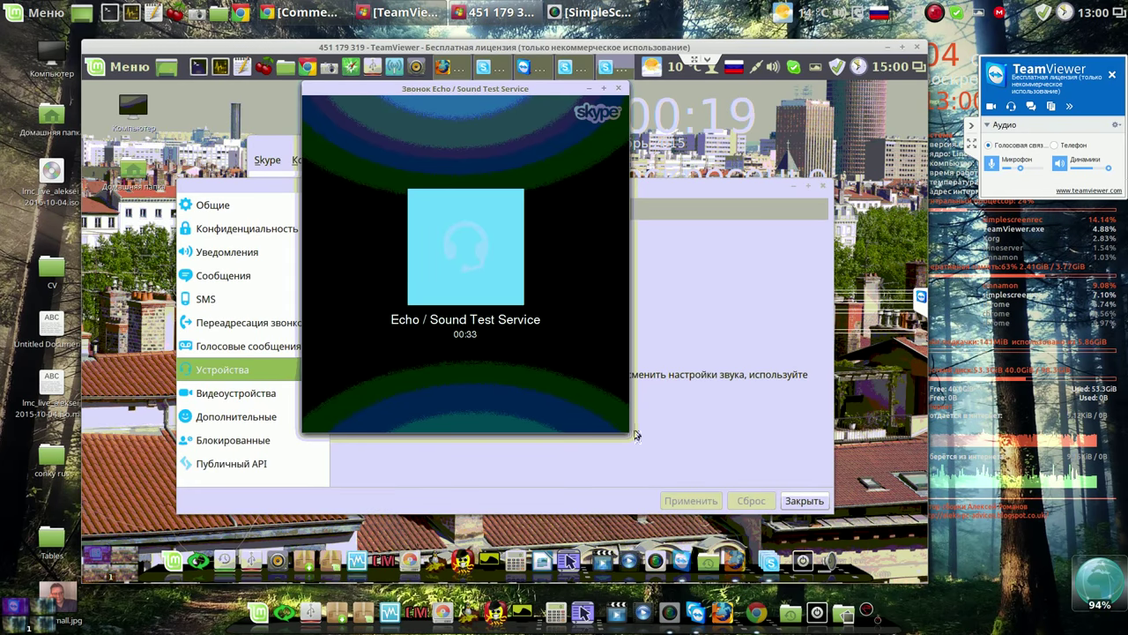
{"action": "left_click", "coordinate": [519, 418]}
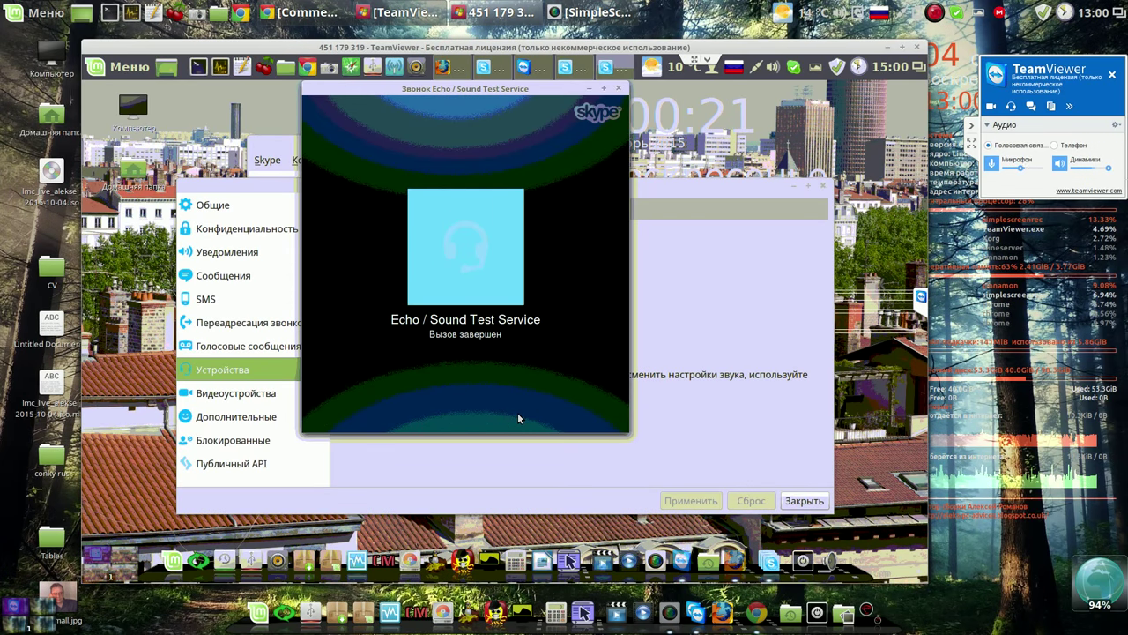
{"action": "left_click", "coordinate": [619, 89]}
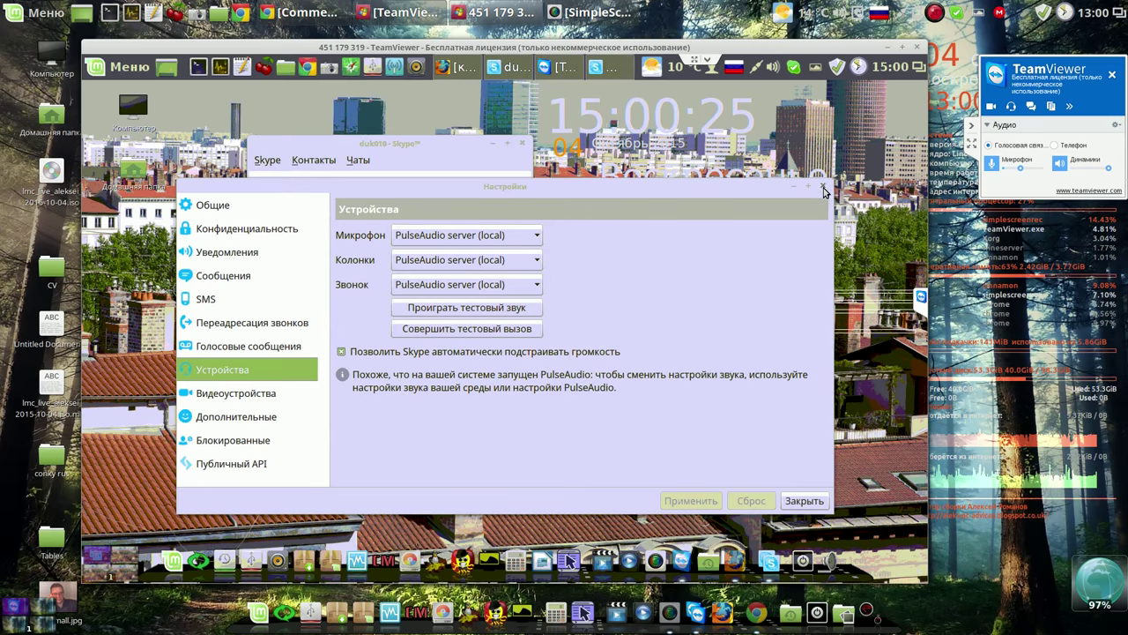
{"action": "left_click", "coordinate": [823, 187]}
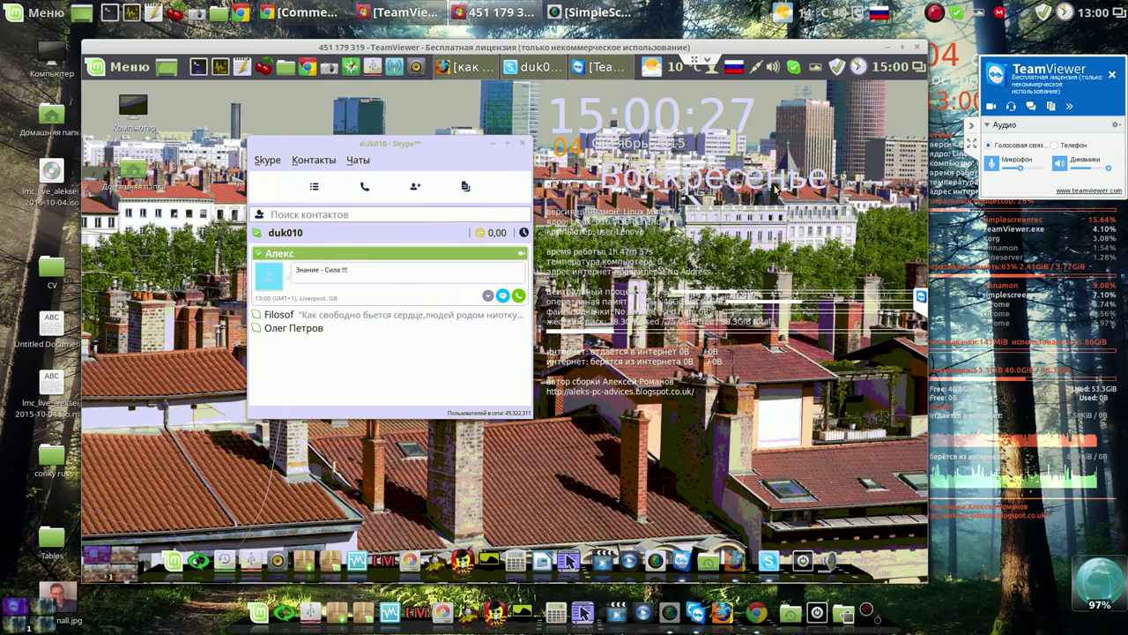
{"action": "left_click", "coordinate": [523, 146]}
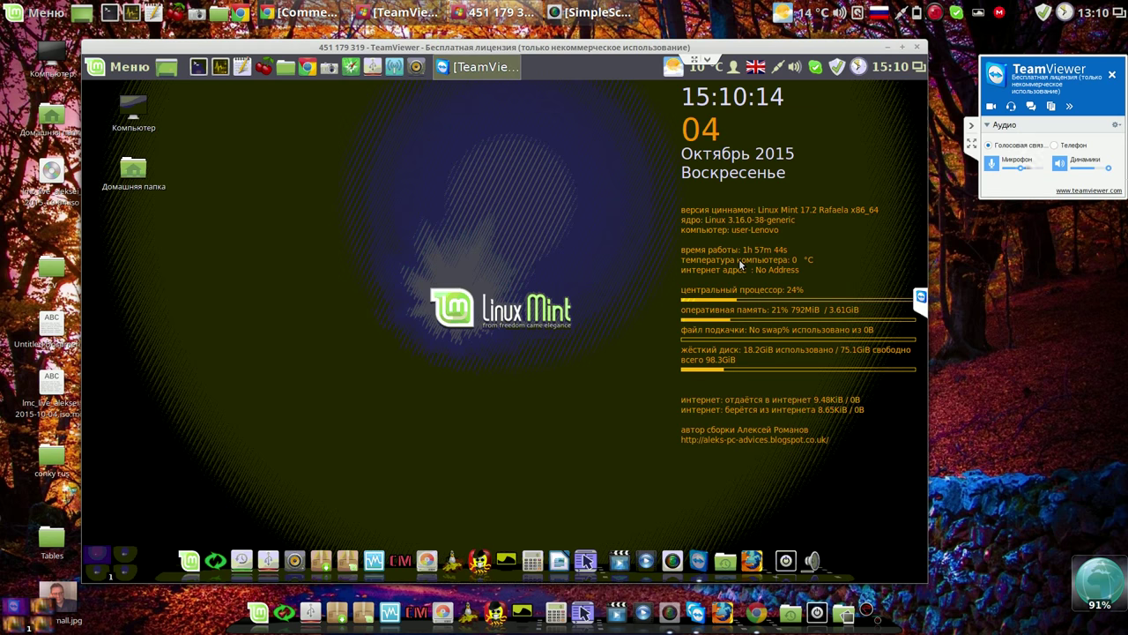
- Open the conky_short widget's configuration from Conky Manager and inspect the $acpitemp variable in the computer temperature line
{"action": "left_click", "coordinate": [401, 554]}
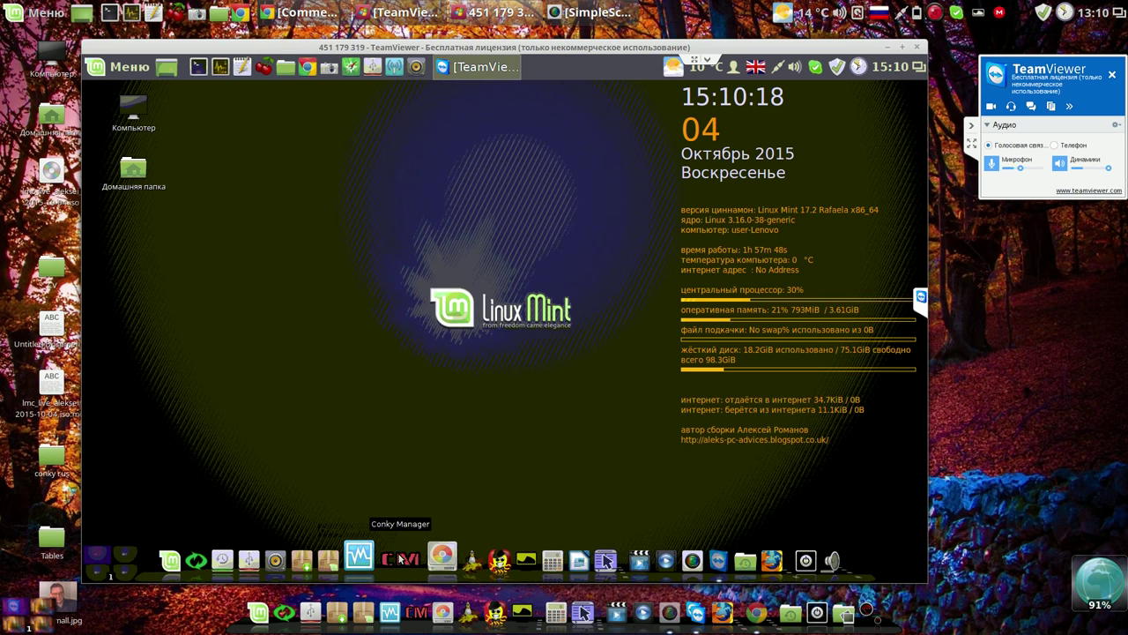
{"action": "left_click", "coordinate": [376, 320]}
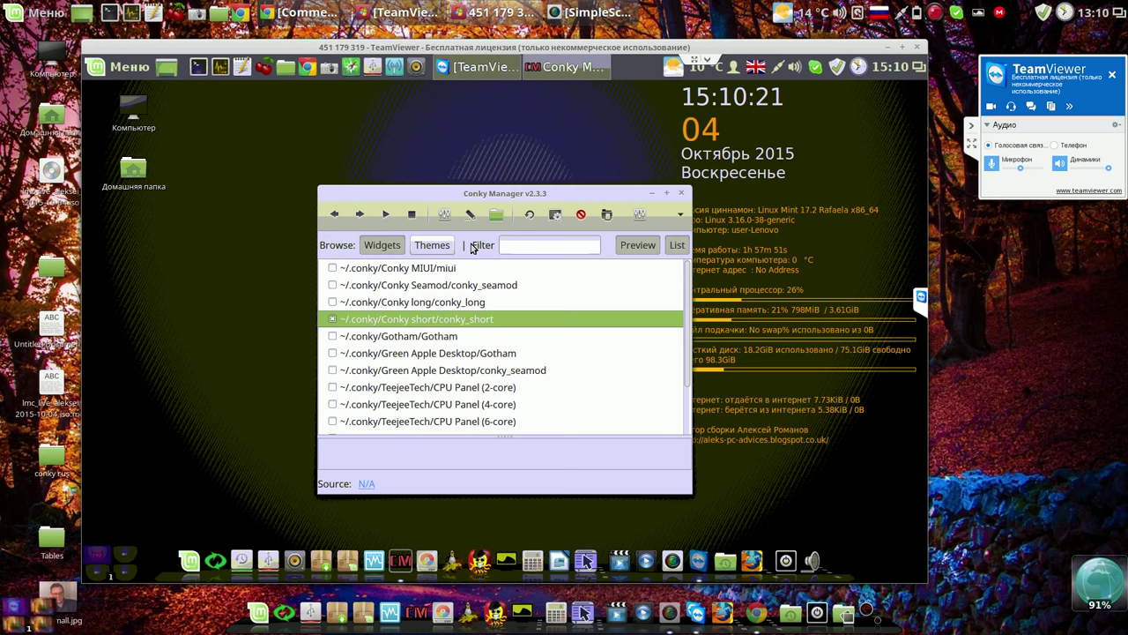
{"action": "left_click", "coordinate": [555, 215]}
{"action": "left_click_drag", "start_coordinate": [753, 261], "coordinate": [755, 399]}
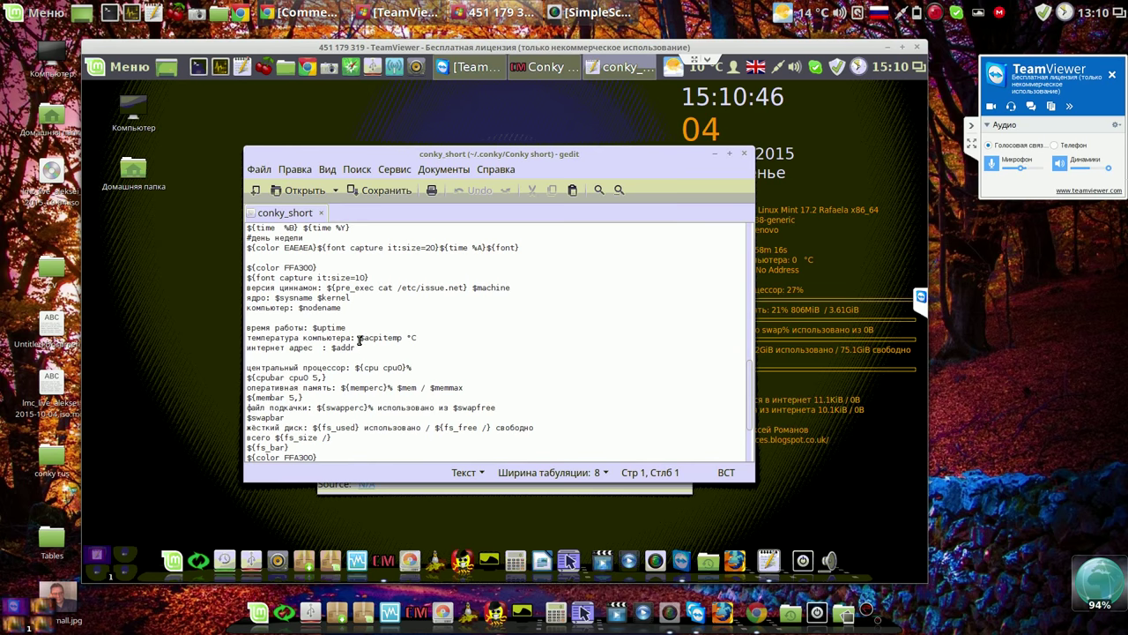
{"action": "left_click_drag", "start_coordinate": [361, 337], "coordinate": [419, 337]}
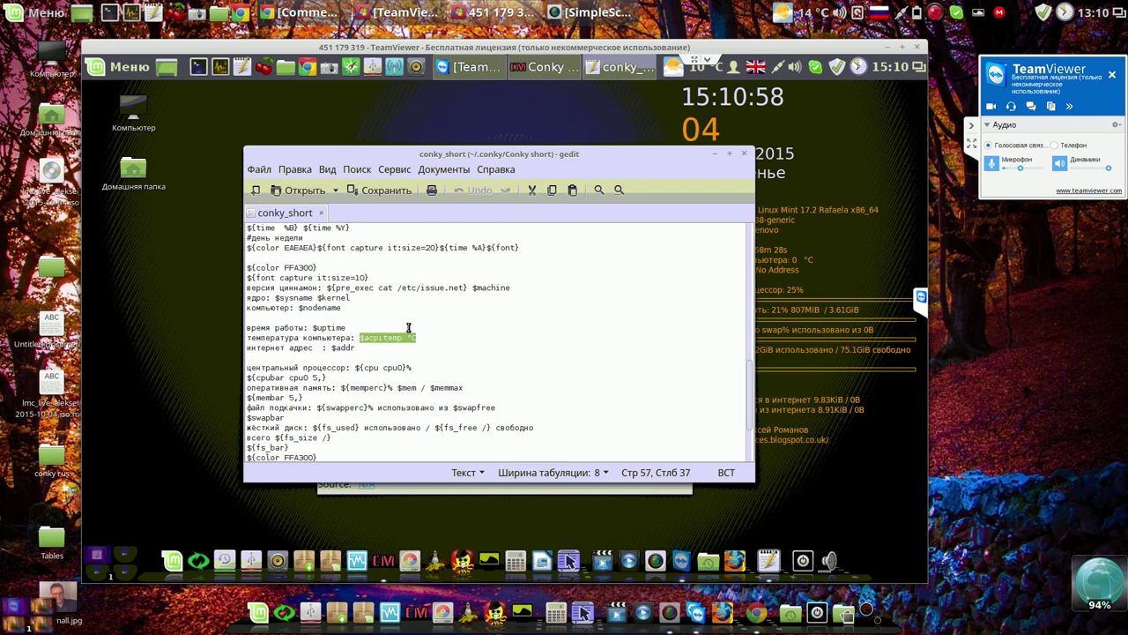
{"action": "left_click", "coordinate": [746, 158]}
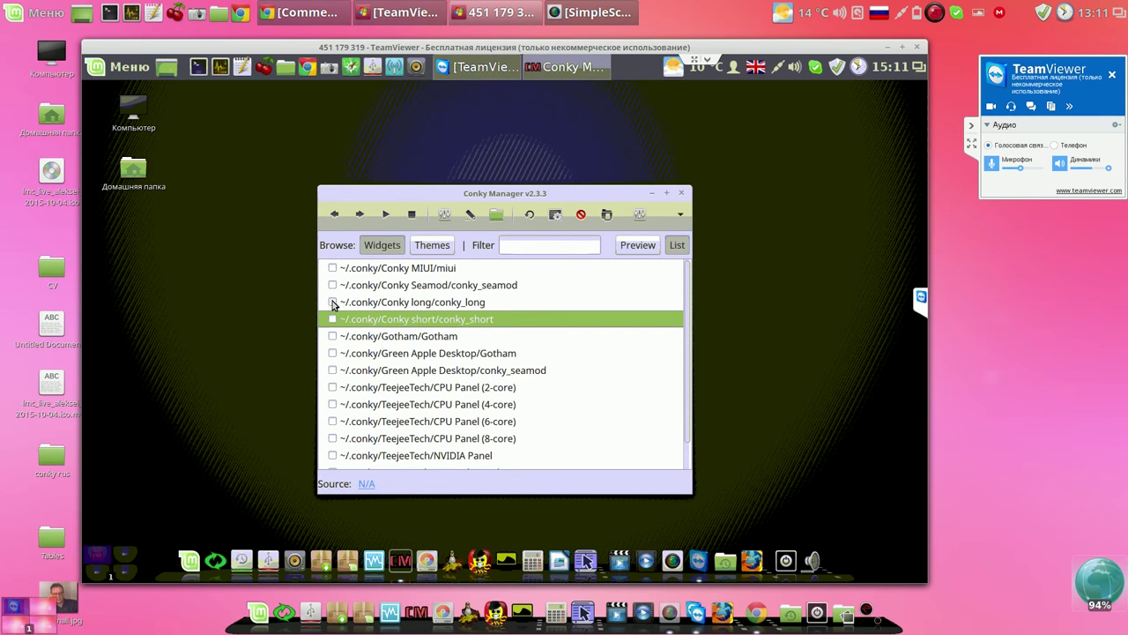
- Try the conky_long widget on the desktop, switch back to conky_short and close Conky Manager
{"action": "left_click", "coordinate": [331, 301]}
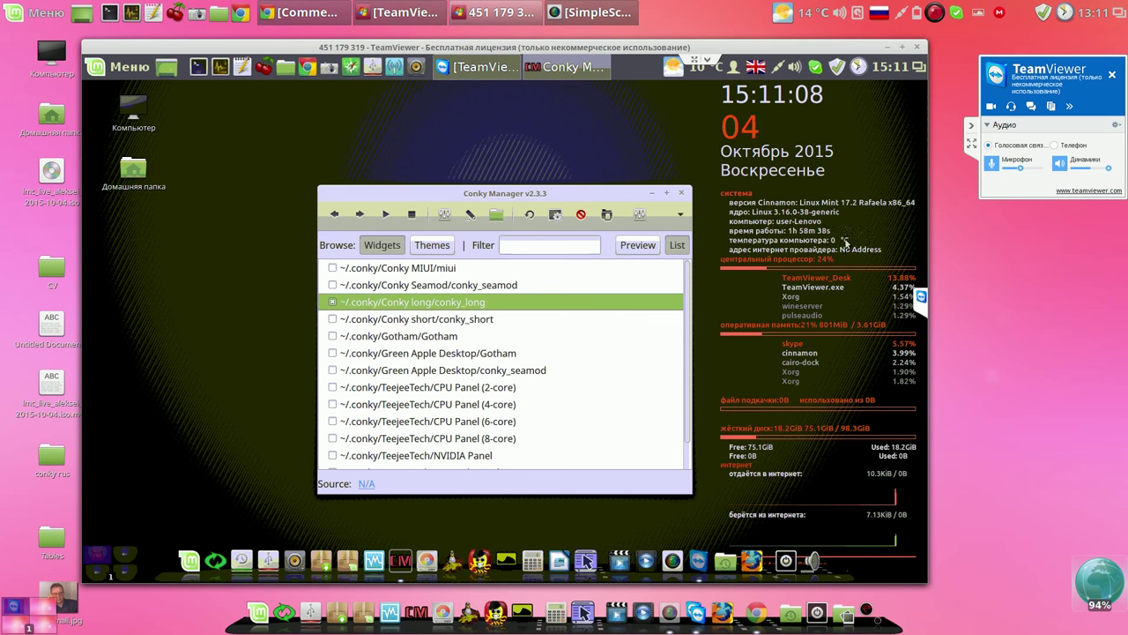
{"action": "left_click", "coordinate": [333, 302]}
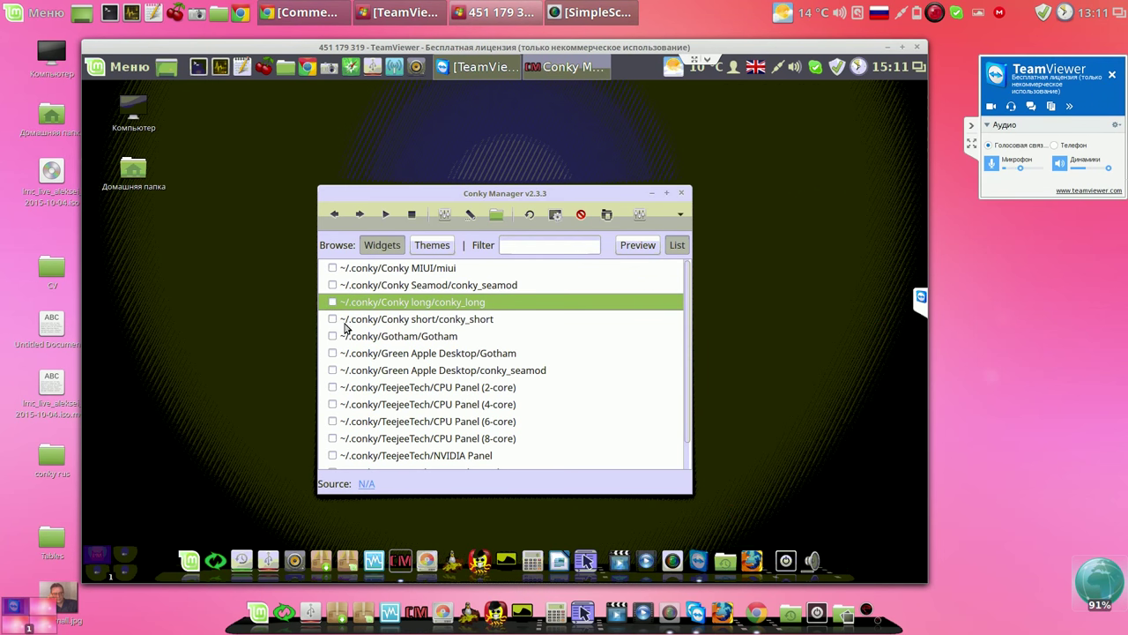
{"action": "left_click", "coordinate": [333, 303]}
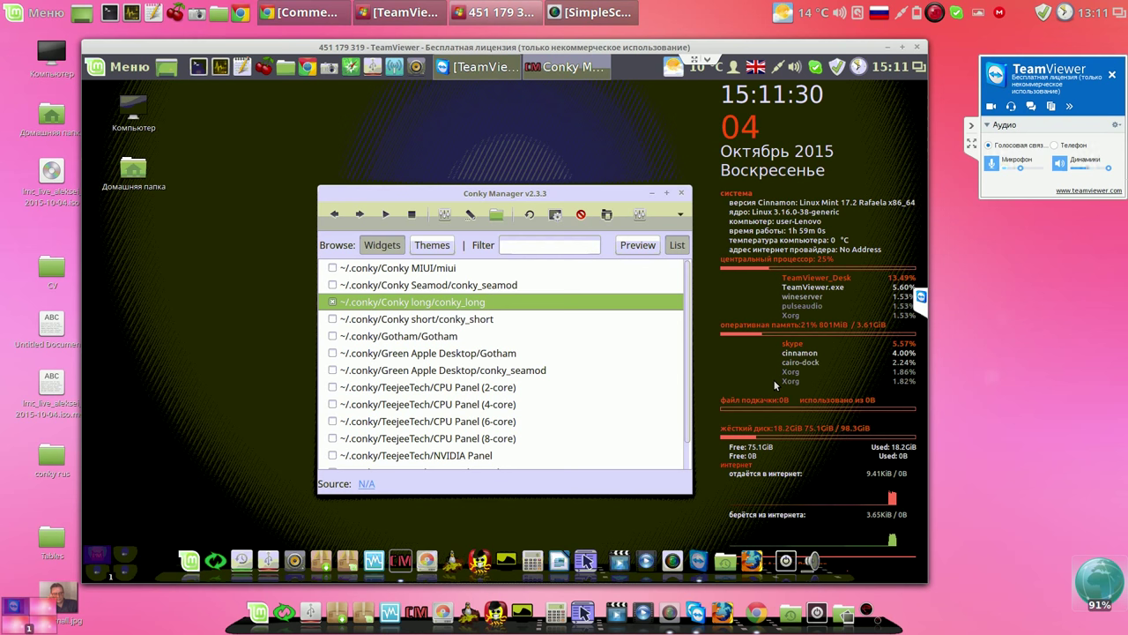
{"action": "left_click", "coordinate": [332, 319]}
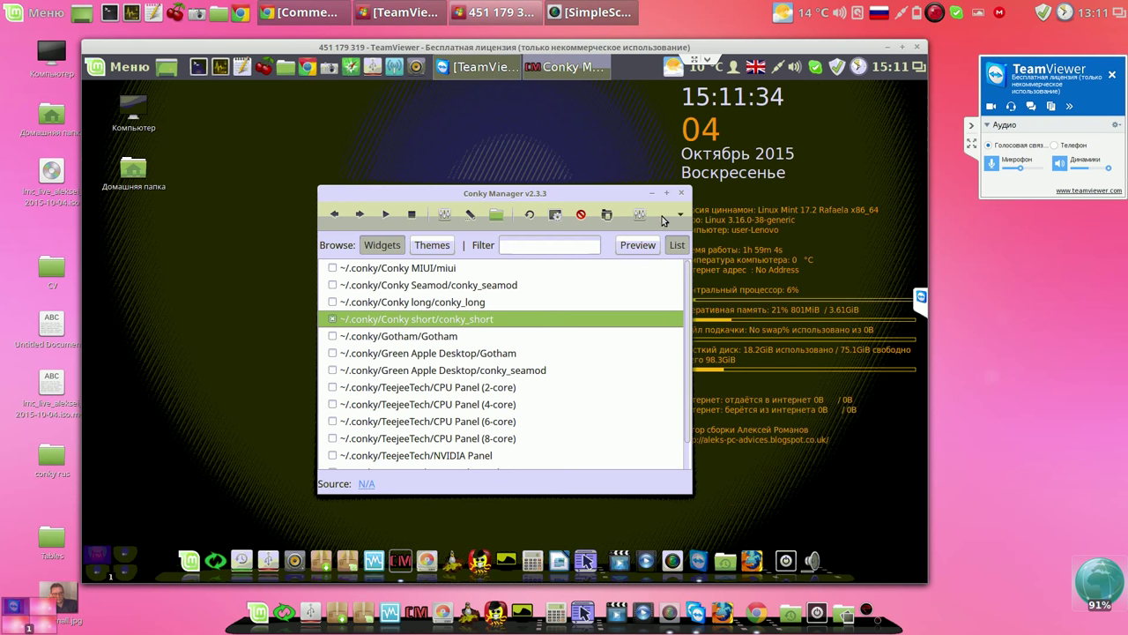
{"action": "left_click", "coordinate": [679, 193]}
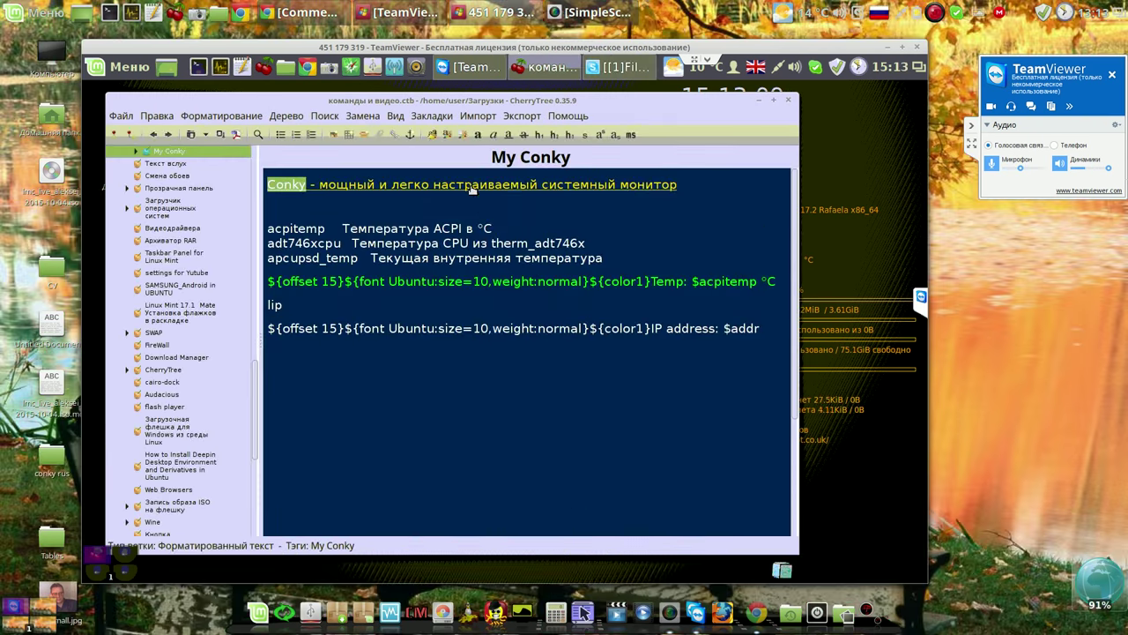
- Open the linked Conky guide from the My Conky note and read through its installation and configuration sections
{"action": "left_click", "coordinate": [471, 186]}
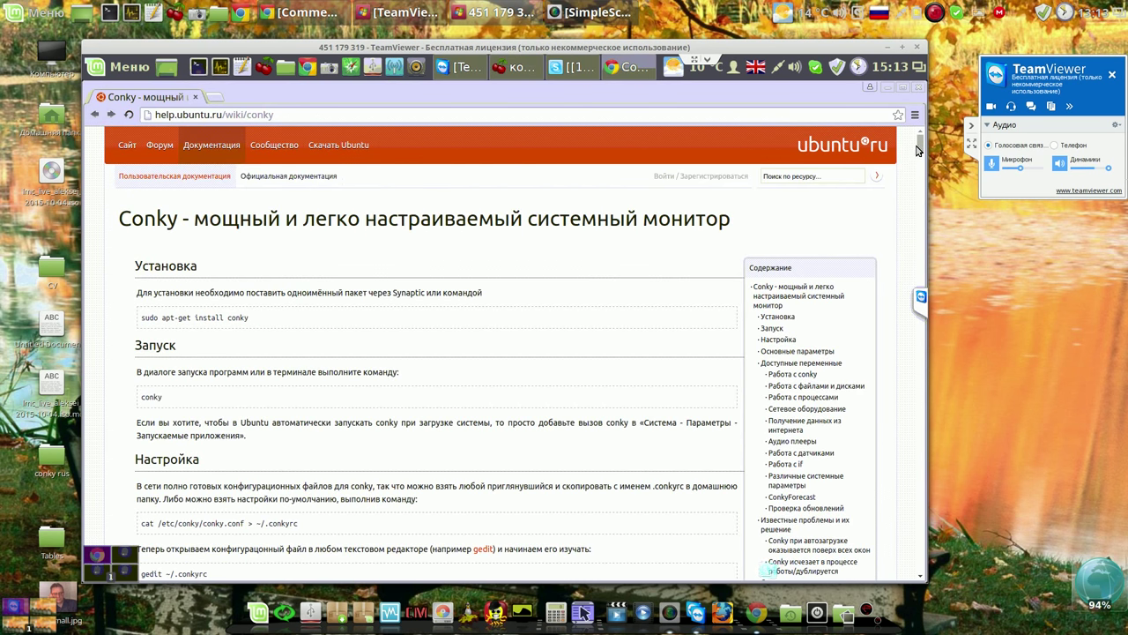
{"action": "left_click_drag", "start_coordinate": [918, 147], "coordinate": [920, 150]}
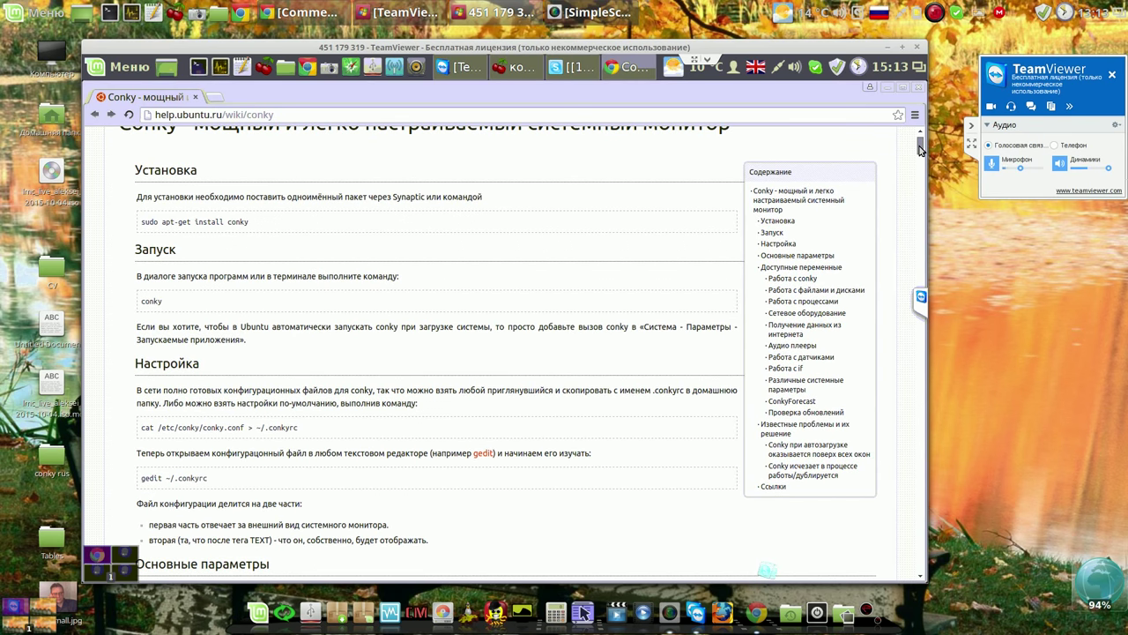
{"action": "left_click_drag", "start_coordinate": [920, 150], "coordinate": [919, 151]}
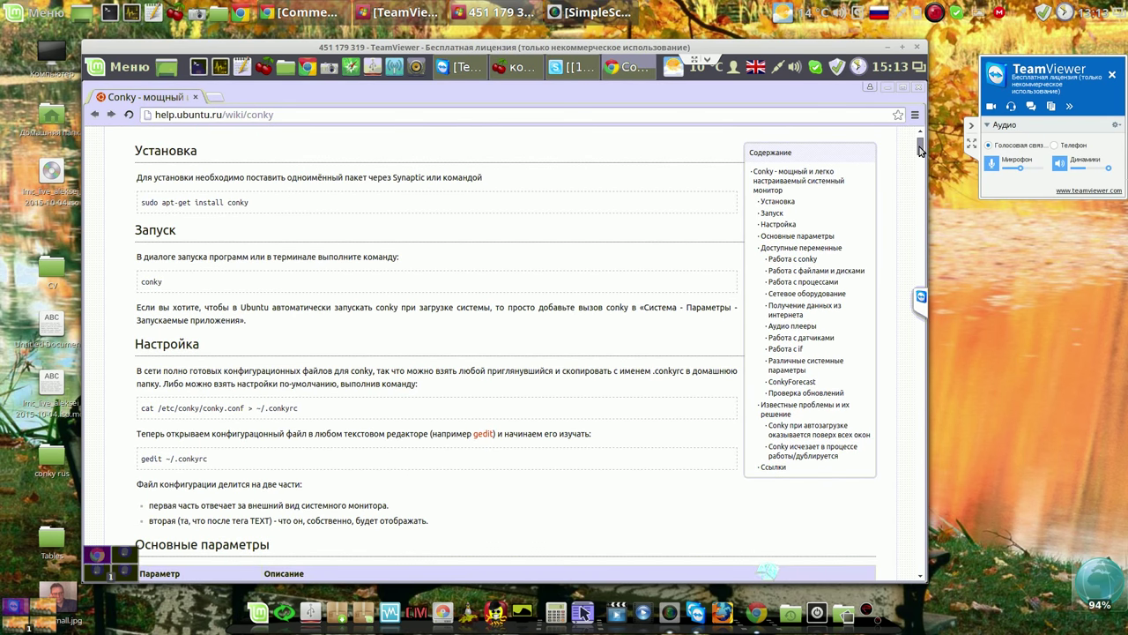